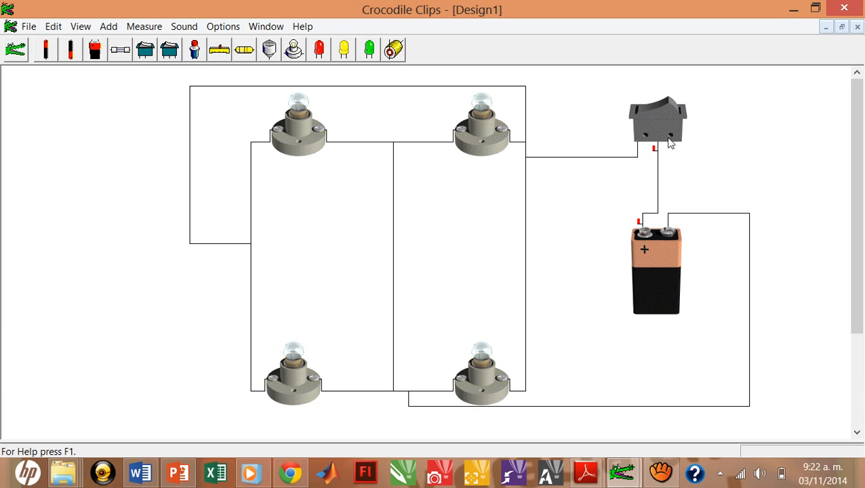
Toggle the switch of the four-bulb battery circuit on and off several times, leaving it closed
{"action": "left_click", "coordinate": [664, 114]}
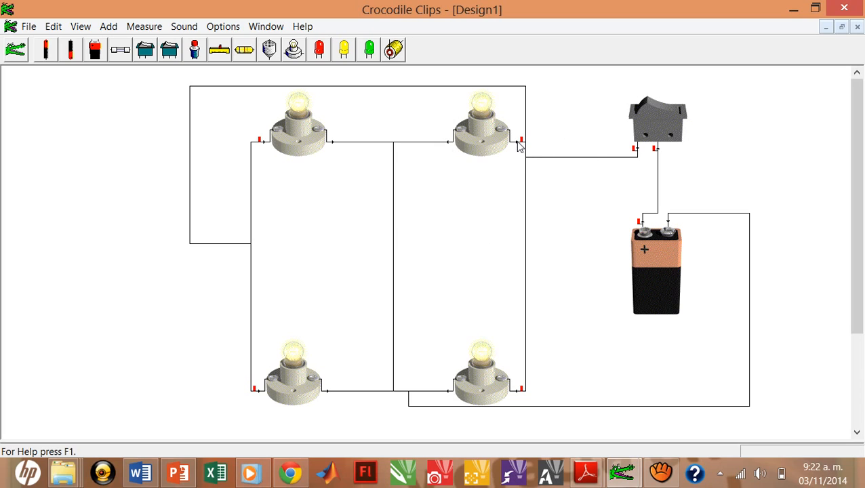
{"action": "mouse_move", "coordinate": [494, 160]}
{"action": "mouse_move", "coordinate": [519, 147]}
{"action": "left_click", "coordinate": [645, 116]}
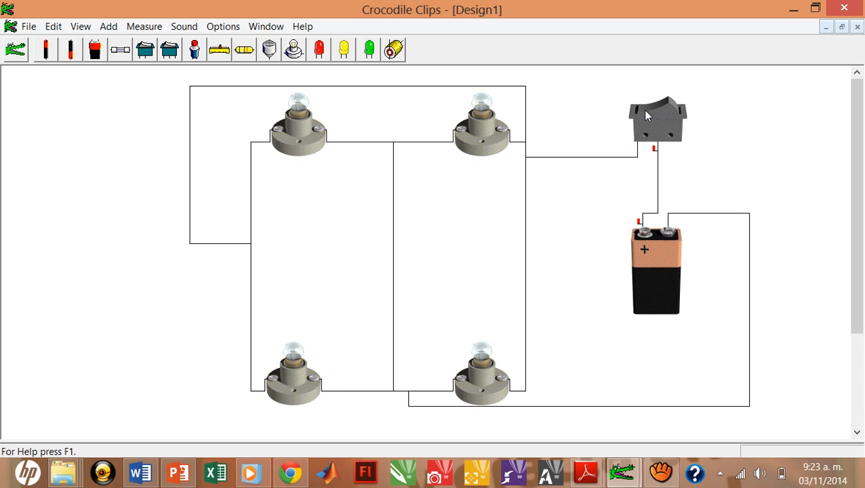
{"action": "left_click", "coordinate": [670, 118]}
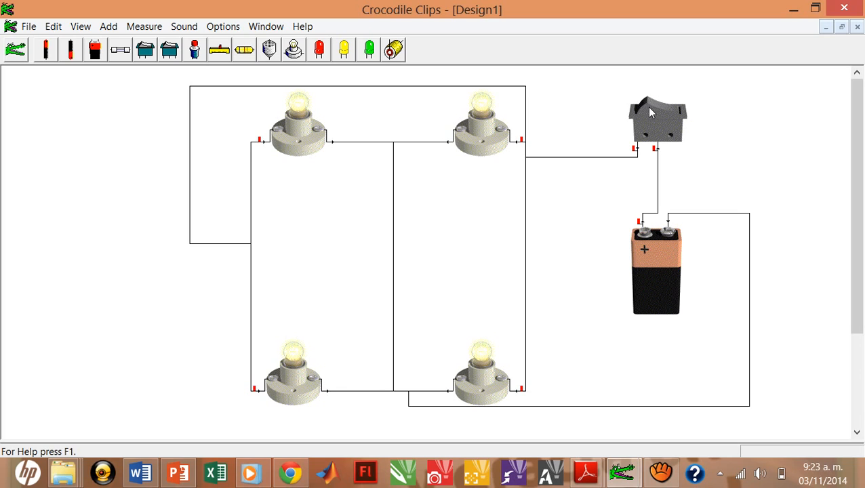
{"action": "left_click", "coordinate": [647, 115]}
{"action": "left_click", "coordinate": [666, 117]}
Delete the upper-left bulb from the powered parallel circuit as a test, and undo the deletion
{"action": "left_click", "coordinate": [18, 51]}
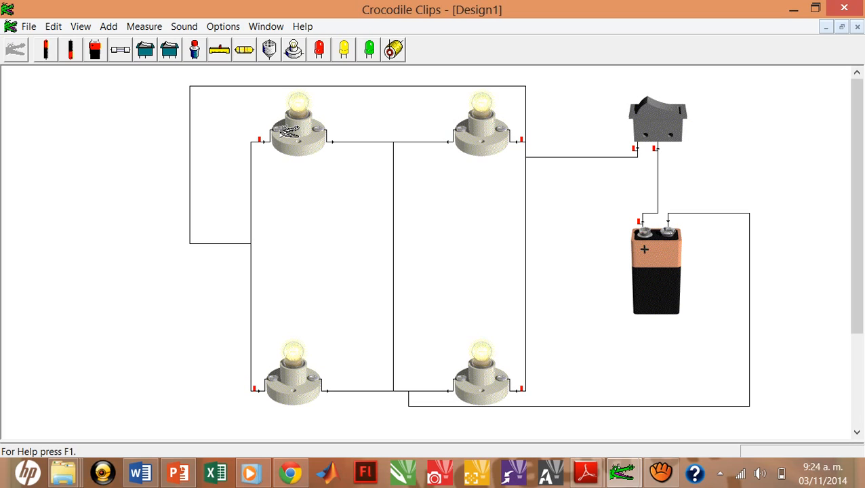
{"action": "left_click", "coordinate": [288, 131]}
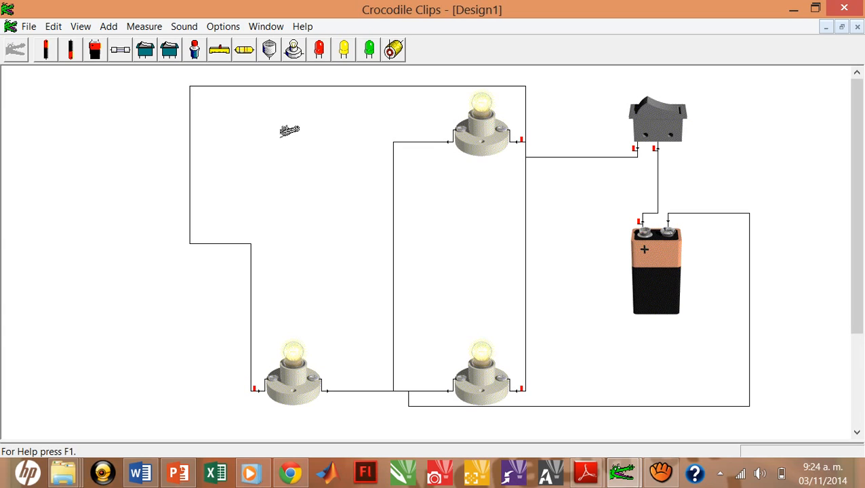
{"action": "left_click", "coordinate": [16, 49]}
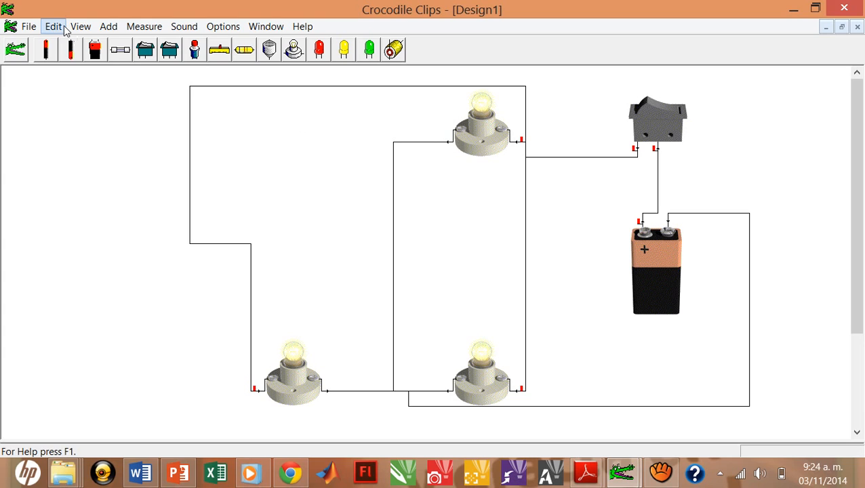
{"action": "left_click", "coordinate": [53, 27]}
{"action": "left_click", "coordinate": [67, 43]}
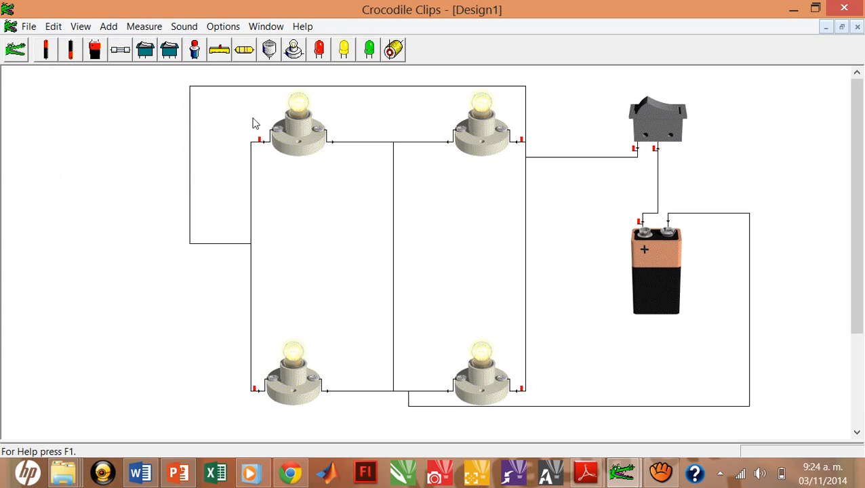
Delete the lower-right bulb while the circuit is powered, and undo the deletion
{"action": "left_click", "coordinate": [15, 49]}
{"action": "left_click", "coordinate": [477, 377]}
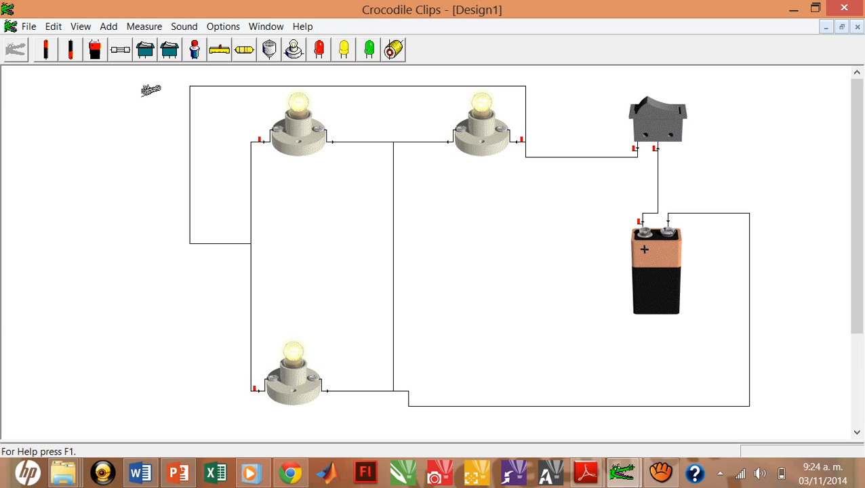
{"action": "left_click", "coordinate": [15, 49]}
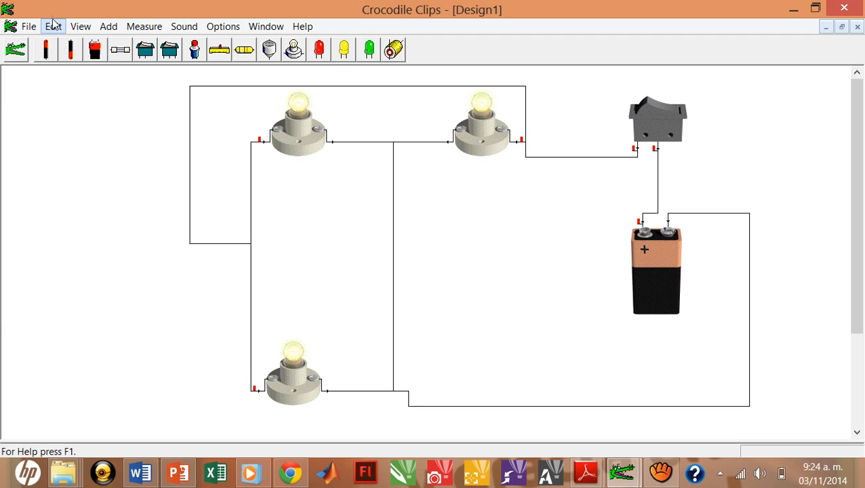
{"action": "left_click", "coordinate": [54, 27]}
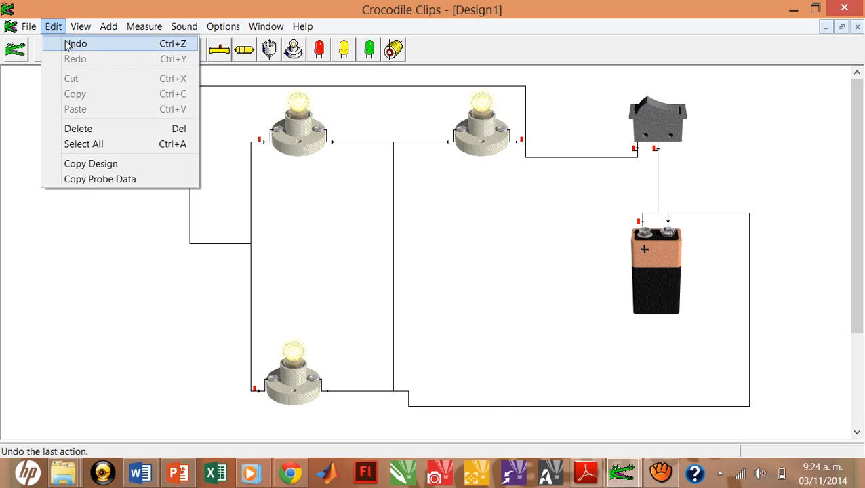
{"action": "left_click", "coordinate": [66, 45]}
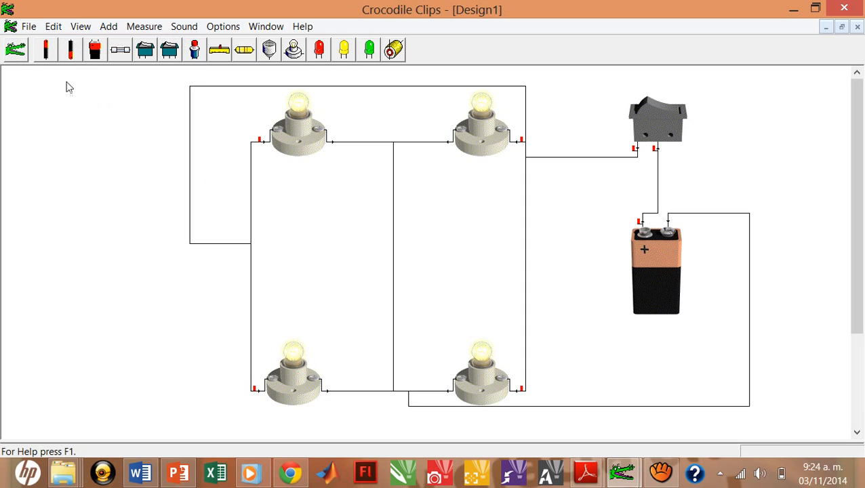
Delete the lower-left bulb while the circuit is powered, and undo the deletion
{"action": "left_click", "coordinate": [13, 53]}
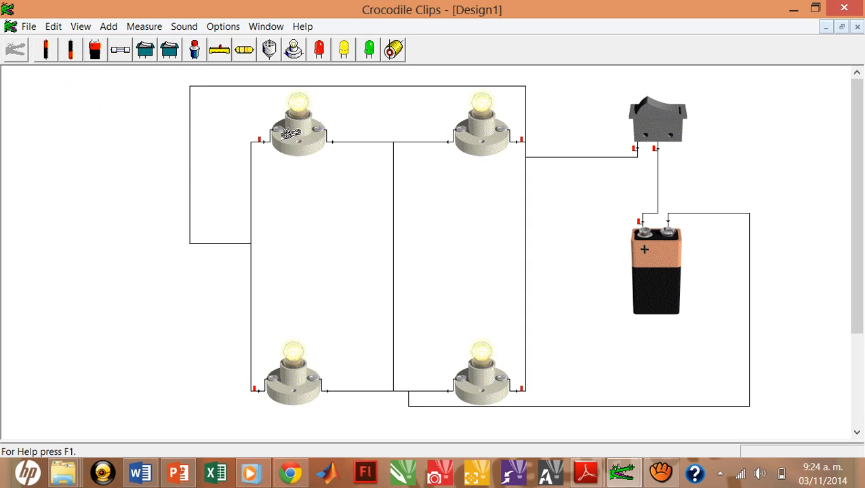
{"action": "left_click", "coordinate": [282, 371]}
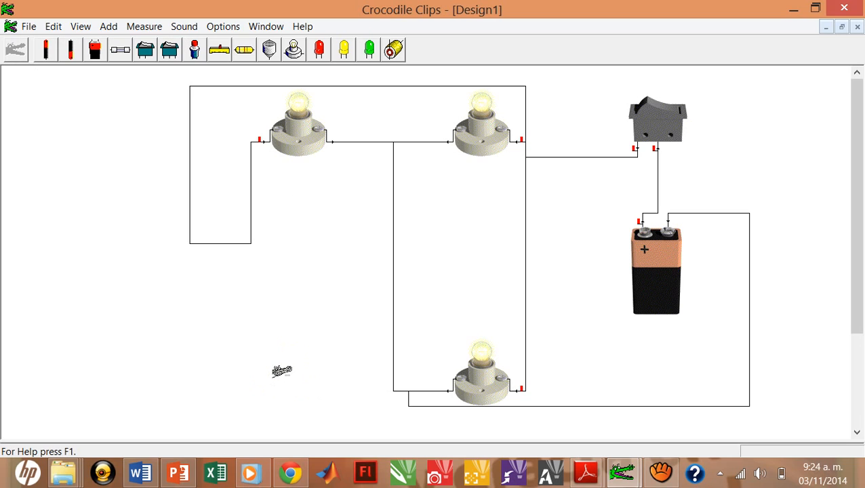
{"action": "left_click", "coordinate": [15, 49]}
{"action": "left_click", "coordinate": [51, 28]}
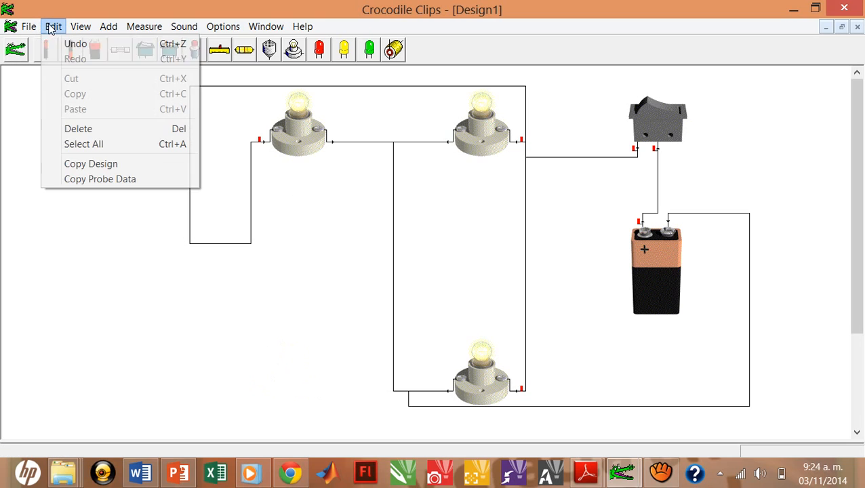
{"action": "left_click", "coordinate": [73, 44]}
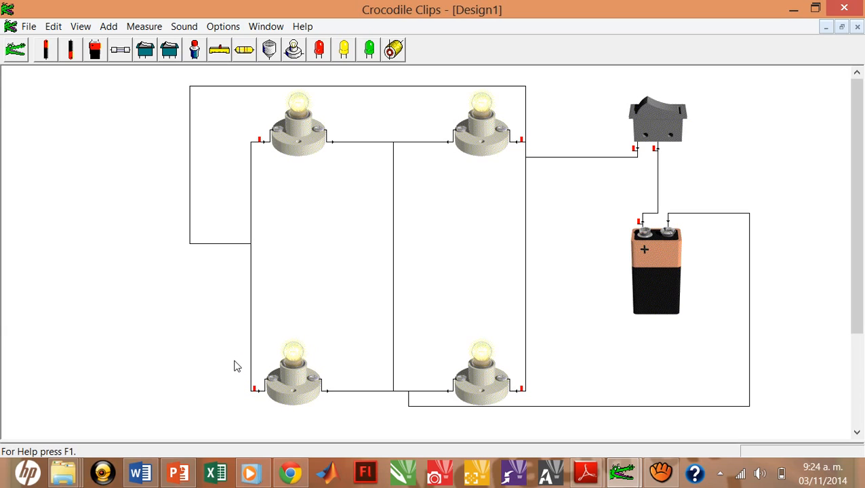
Delete the upper-right bulb while the circuit is powered, and undo the deletion
{"action": "left_click", "coordinate": [14, 49]}
{"action": "left_click", "coordinate": [485, 130]}
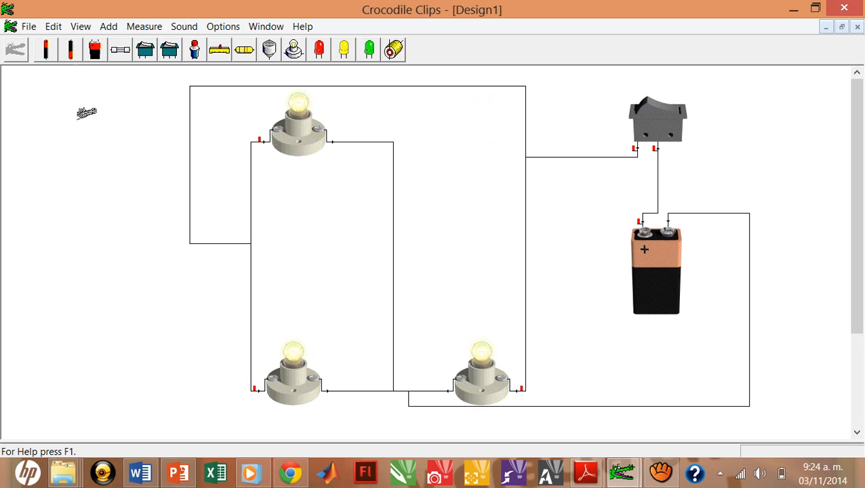
{"action": "left_click", "coordinate": [54, 26]}
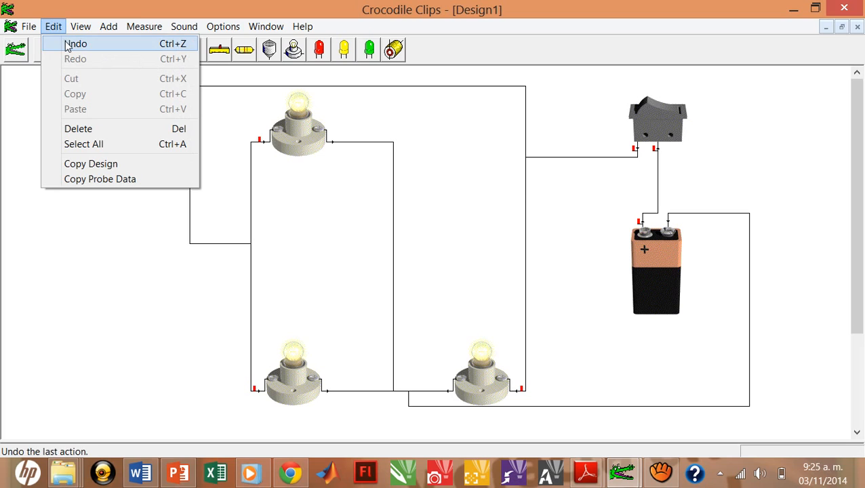
{"action": "left_click", "coordinate": [70, 43]}
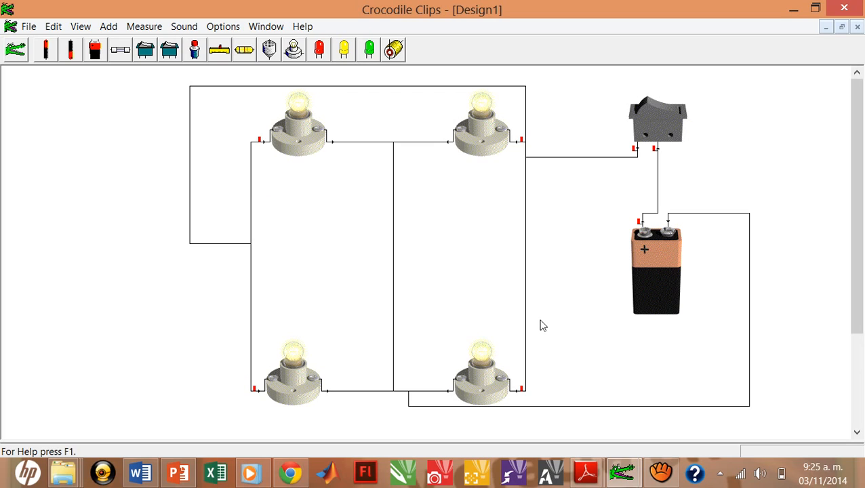
Switch to the other Crocodile Clips window with the 110 V series LED circuit and examine the LED connections
{"action": "mouse_move", "coordinate": [623, 478]}
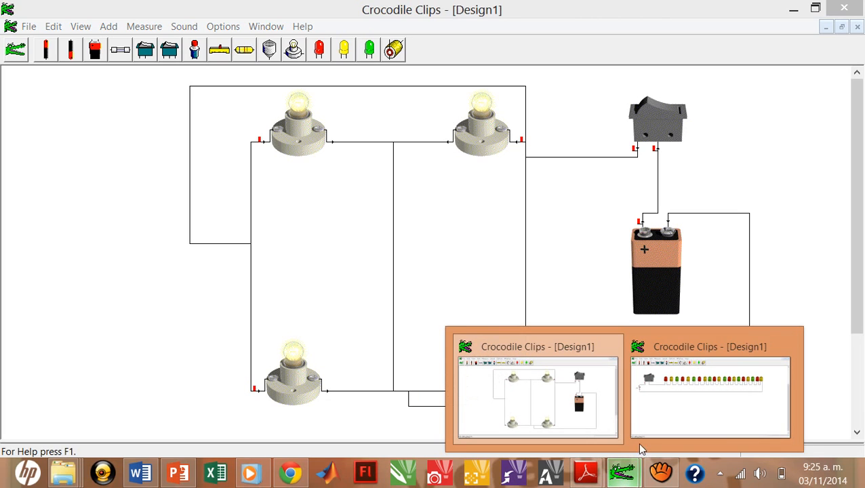
{"action": "left_click", "coordinate": [703, 379]}
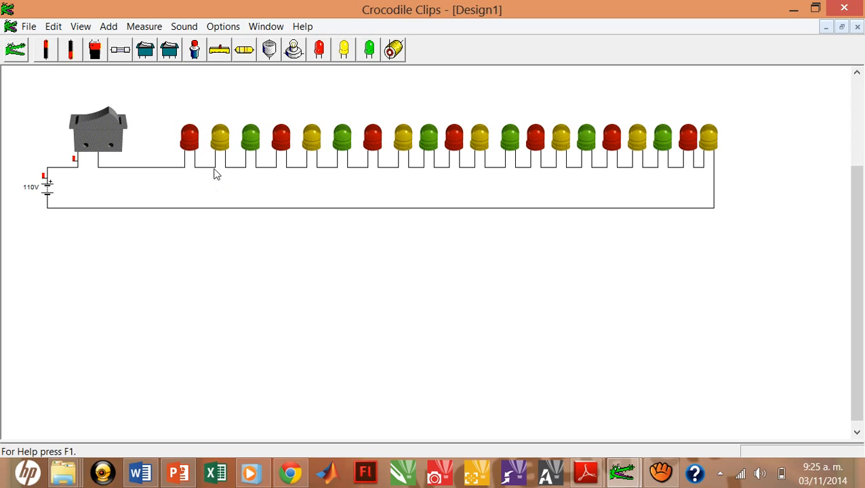
{"action": "mouse_move", "coordinate": [218, 155]}
{"action": "mouse_move", "coordinate": [187, 169]}
{"action": "mouse_move", "coordinate": [216, 169]}
Toggle the LED circuit's switch on and off several times, leaving it closed
{"action": "left_click", "coordinate": [99, 118]}
{"action": "left_click", "coordinate": [102, 120]}
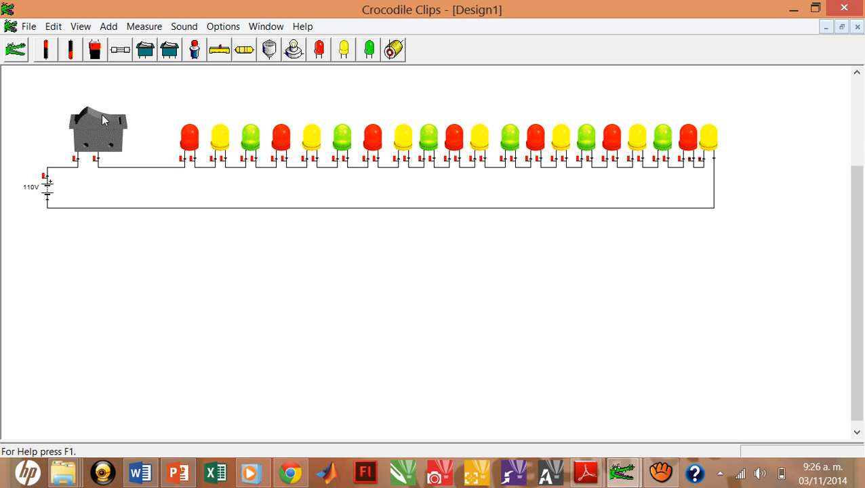
{"action": "left_click", "coordinate": [99, 121]}
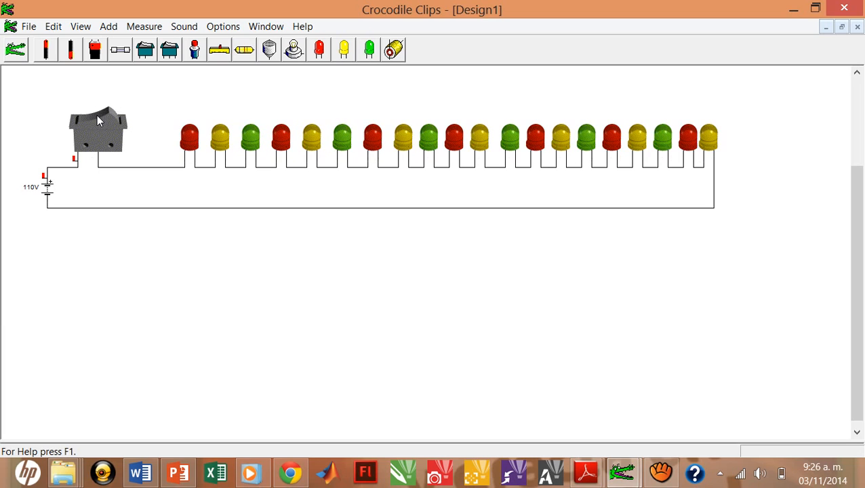
{"action": "left_click", "coordinate": [98, 121]}
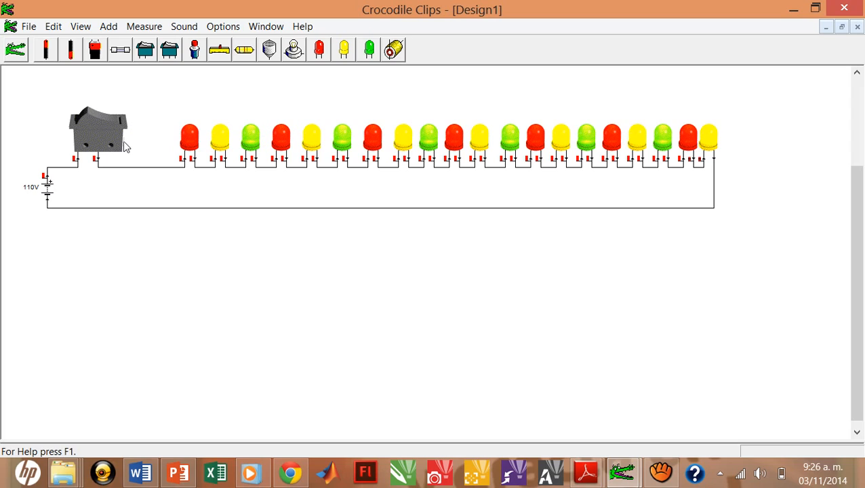
{"action": "mouse_move", "coordinate": [130, 146]}
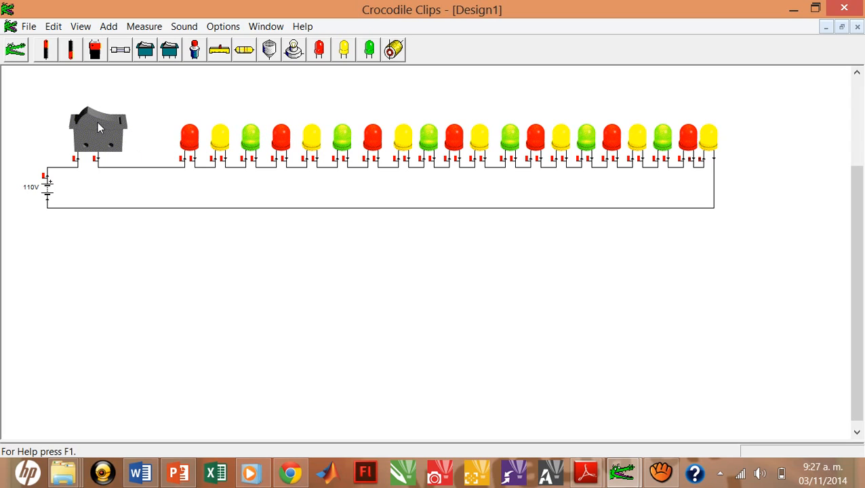
Delete the twelfth LED (green) from the powered series, undo the deletion, and close the switch again
{"action": "left_click", "coordinate": [15, 53]}
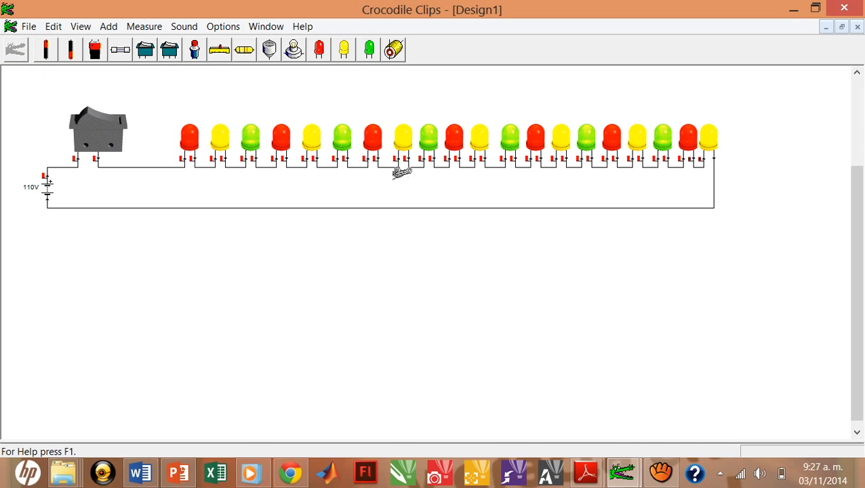
{"action": "left_click", "coordinate": [507, 138]}
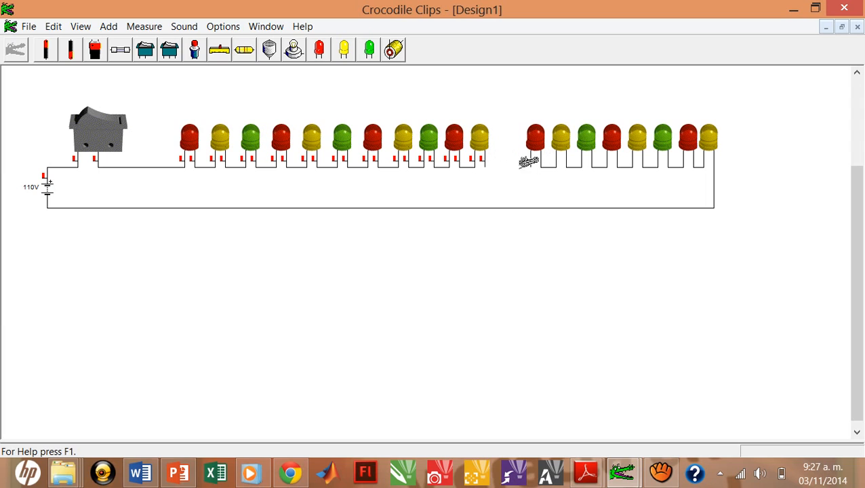
{"action": "left_click", "coordinate": [54, 27]}
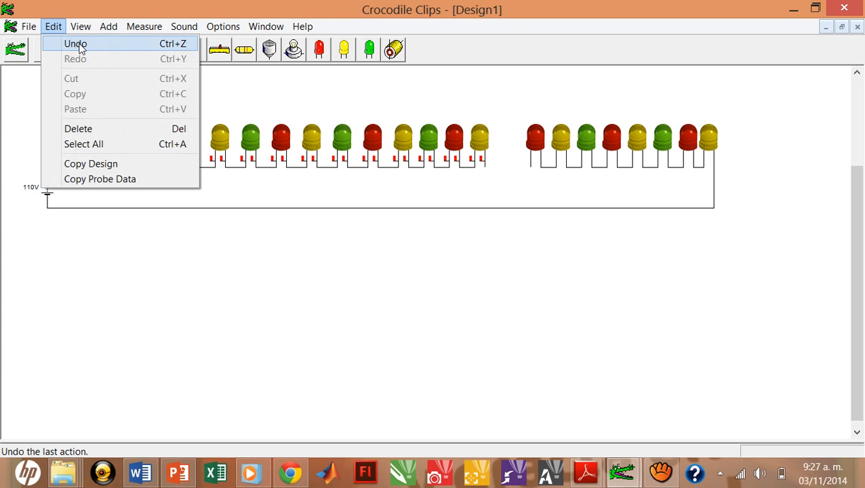
{"action": "left_click", "coordinate": [77, 43]}
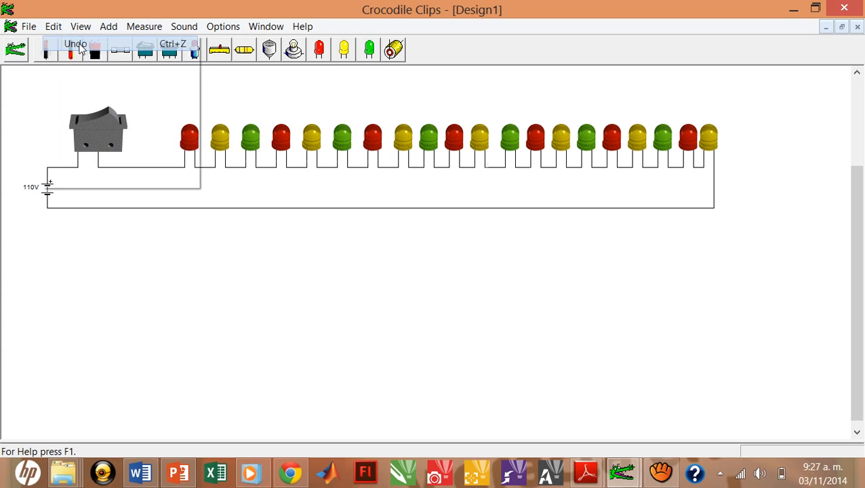
{"action": "left_click", "coordinate": [107, 128]}
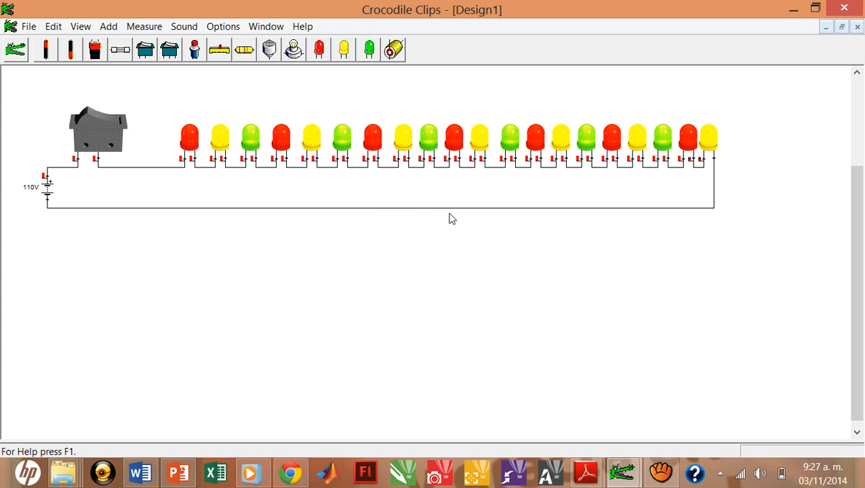
Delete the second LED (yellow) from the powered series, undo the deletion, and close the switch again
{"action": "left_click", "coordinate": [15, 50]}
{"action": "left_click", "coordinate": [220, 139]}
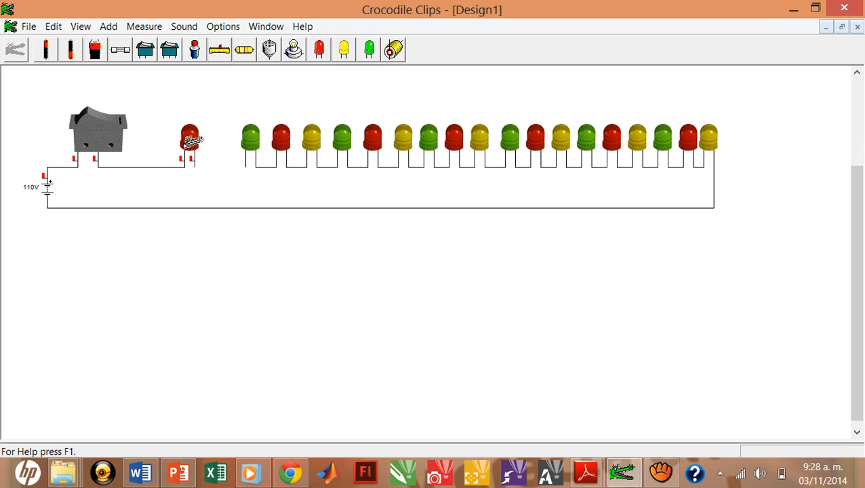
{"action": "key", "text": "Escape"}
{"action": "left_click", "coordinate": [54, 27]}
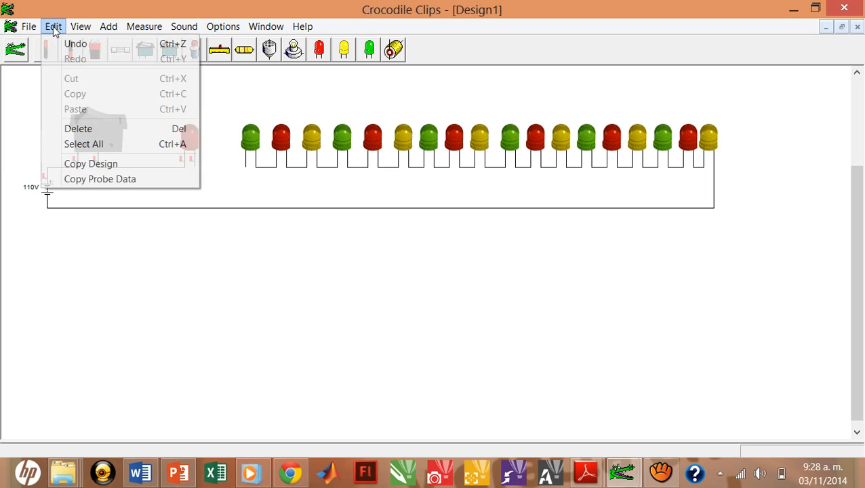
{"action": "left_click", "coordinate": [73, 44]}
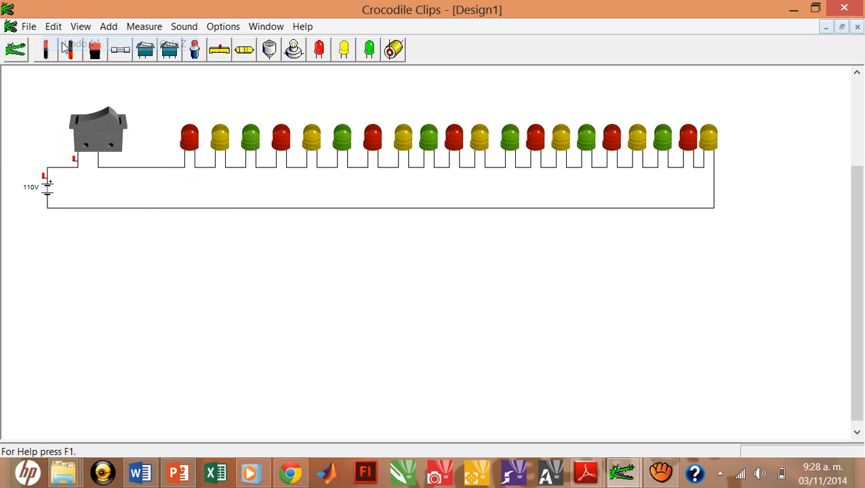
{"action": "left_click", "coordinate": [106, 127]}
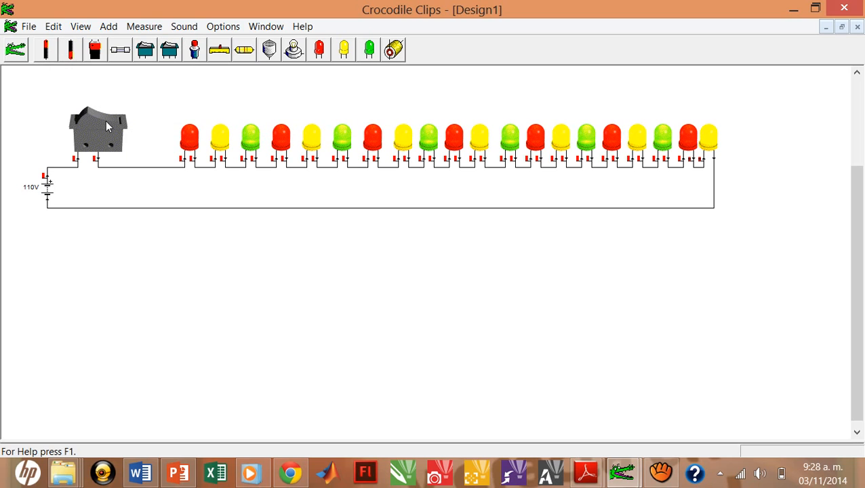
Delete the last yellow LED from the powered series, undo the deletion, and close the switch again
{"action": "left_click", "coordinate": [16, 49]}
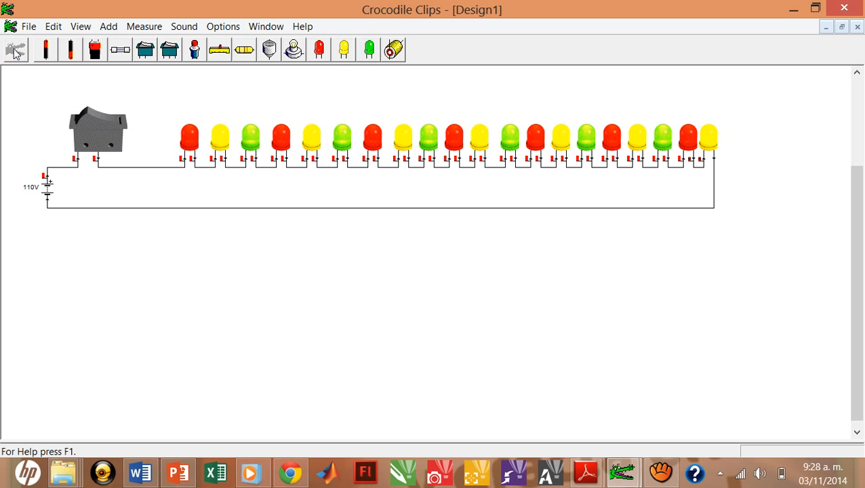
{"action": "left_click", "coordinate": [705, 136]}
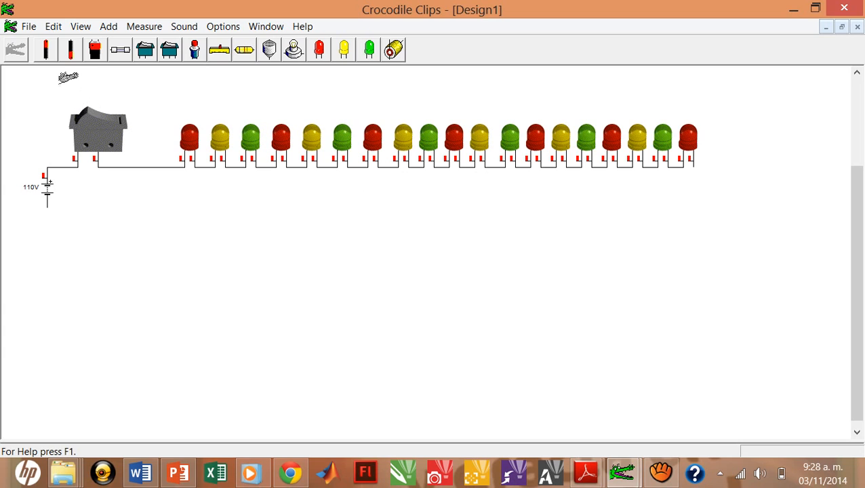
{"action": "left_click", "coordinate": [80, 26]}
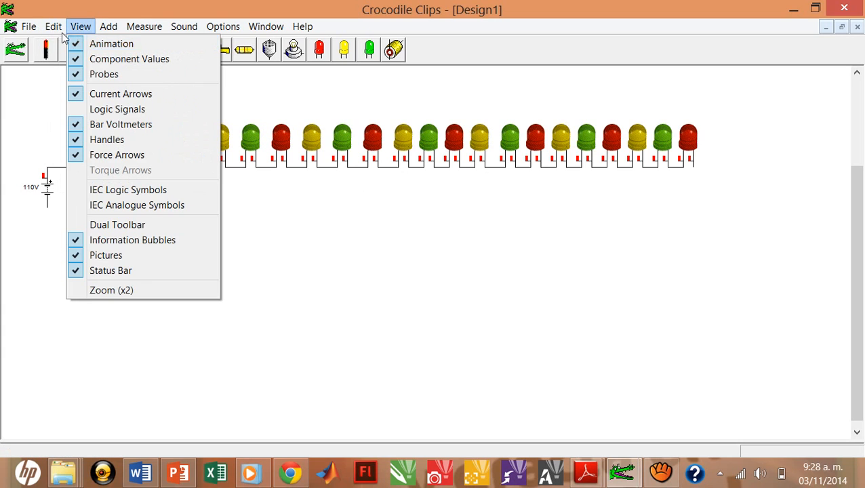
{"action": "mouse_move", "coordinate": [55, 26]}
{"action": "left_click", "coordinate": [64, 43]}
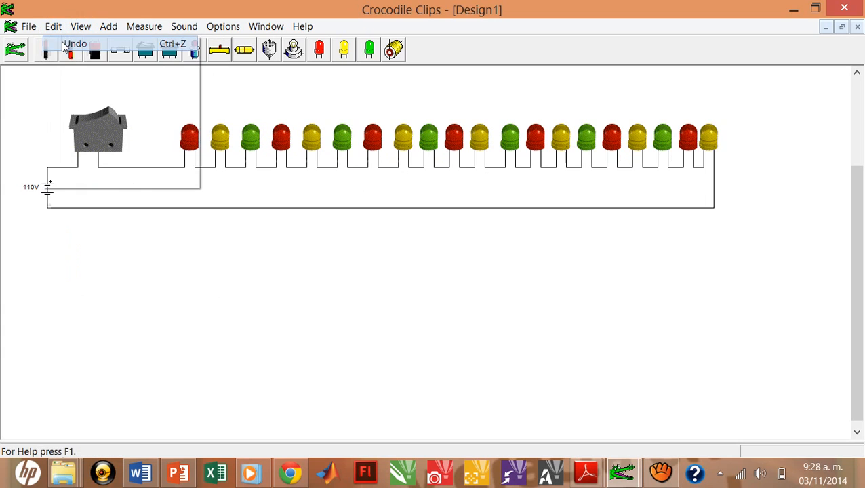
{"action": "left_click", "coordinate": [105, 127]}
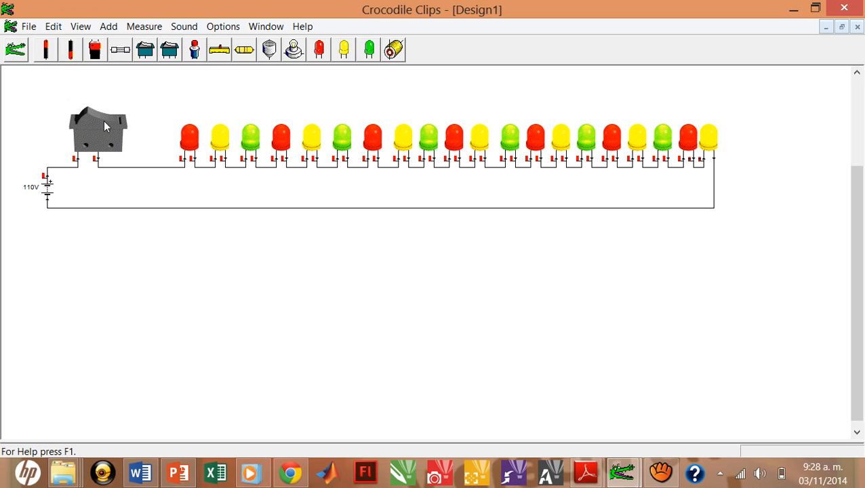